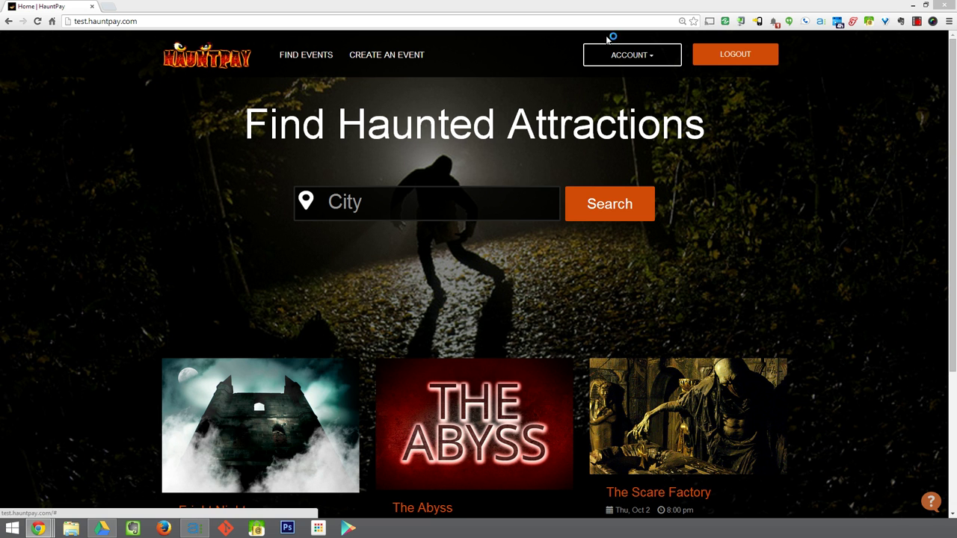
Step: Go to the admin area's product list and start a new product
{"action": "left_click", "coordinate": [622, 58]}
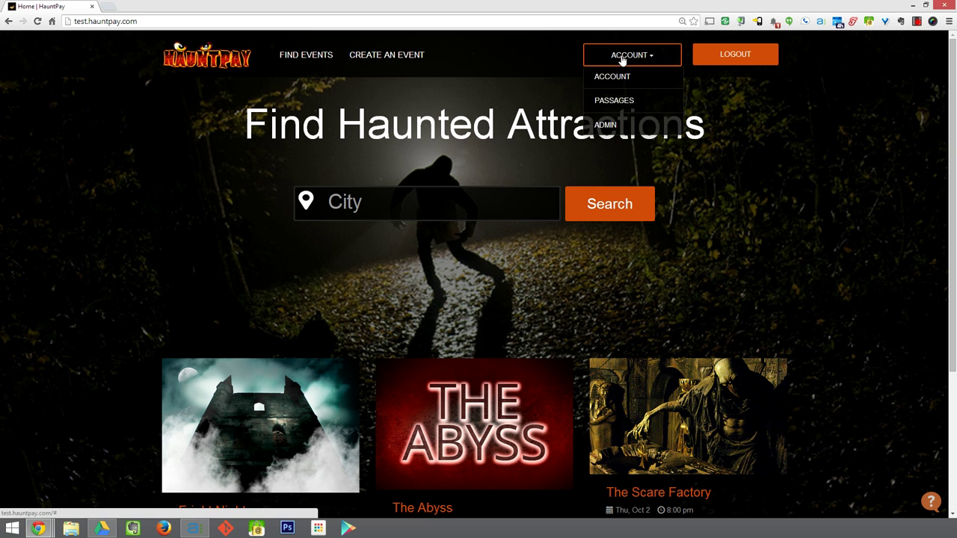
{"action": "left_click", "coordinate": [612, 127]}
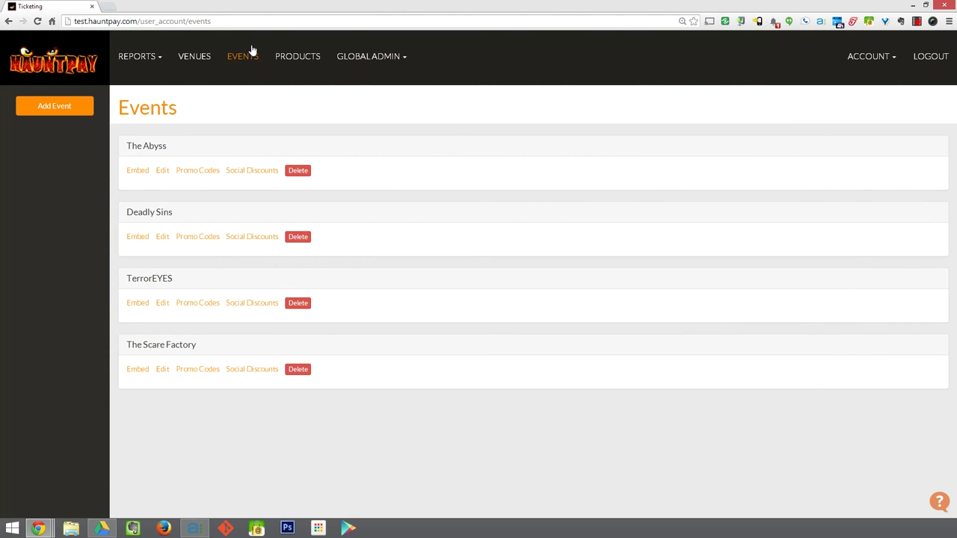
{"action": "left_click", "coordinate": [304, 56]}
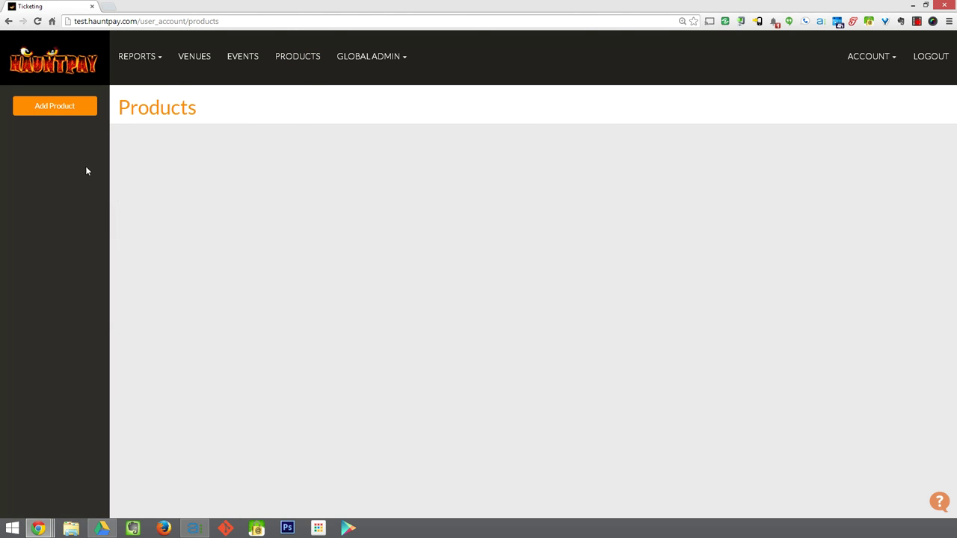
{"action": "left_click", "coordinate": [49, 112]}
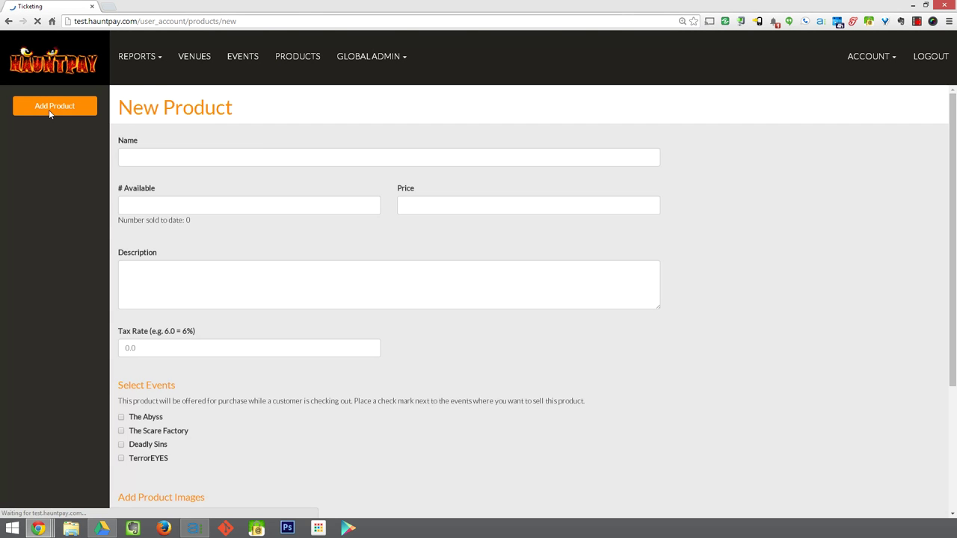
Step: Name the new product T-Shirt, with 100 available and a price of 25
{"action": "left_click", "coordinate": [148, 155]}
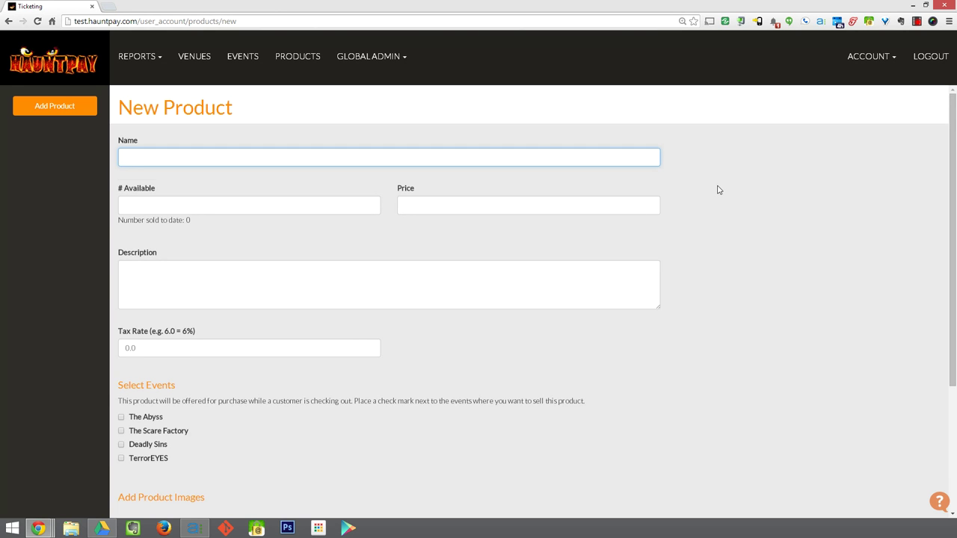
{"action": "type", "text": "T-Shirt"}
{"action": "key", "text": "Tab"}
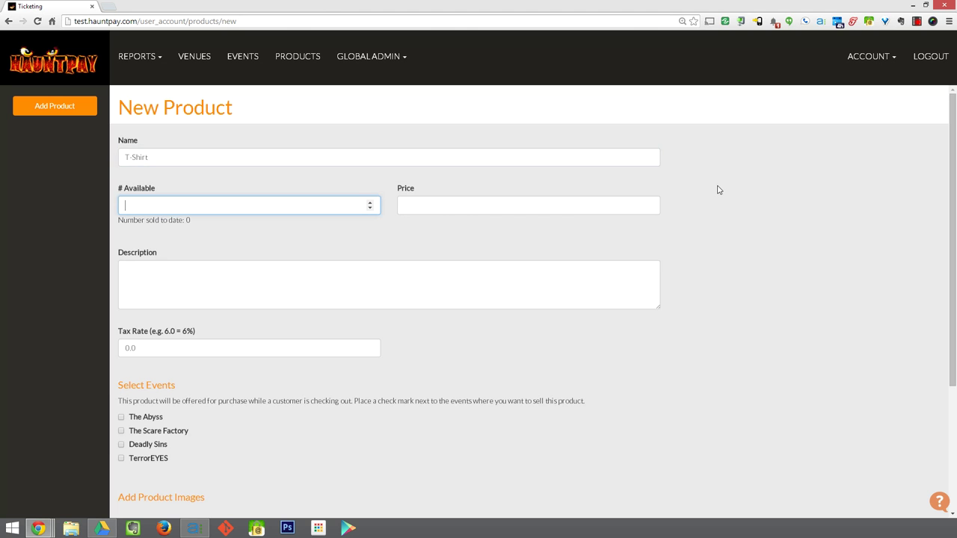
{"action": "type", "text": "100"}
{"action": "key", "text": "Tab"}
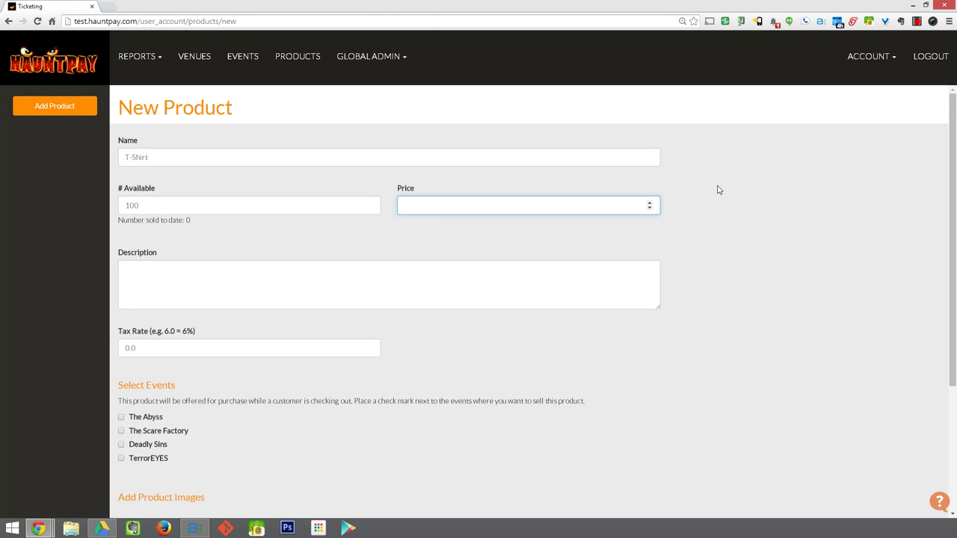
{"action": "type", "text": "25"}
Step: Enter the product description "This is the coolest T-Shirt you'll ever see."
{"action": "left_click", "coordinate": [181, 273]}
{"action": "type", "text": "Thes"}
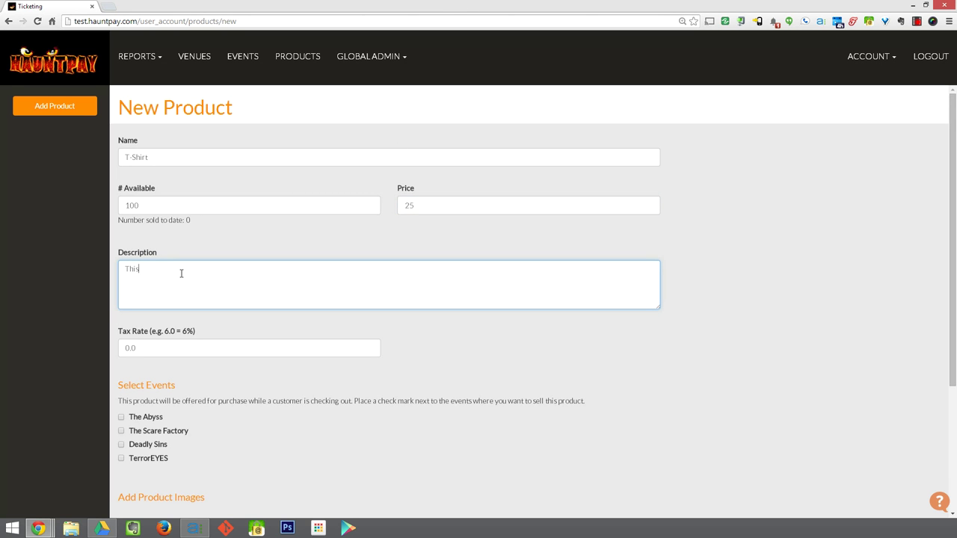
{"action": "type", "text": " is the coolest T-Shirt you'll ever see."}
Step: Set the product's tax rate to 6
{"action": "left_click", "coordinate": [184, 346]}
{"action": "scroll", "coordinate": [186, 349], "scroll_direction": "down", "scroll_amount": 1}
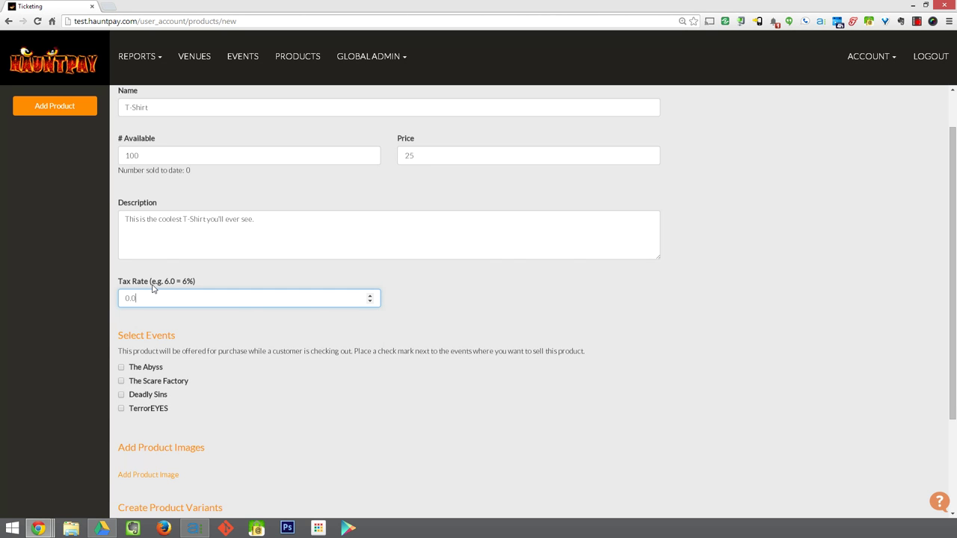
{"action": "left_click_drag", "start_coordinate": [152, 288], "coordinate": [186, 282]}
{"action": "left_click", "coordinate": [178, 285]}
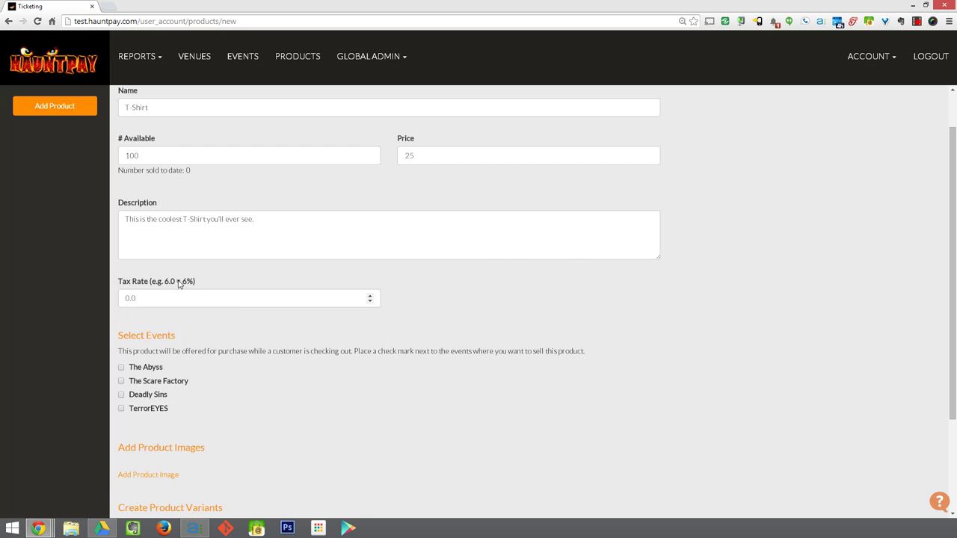
{"action": "left_click", "coordinate": [179, 283]}
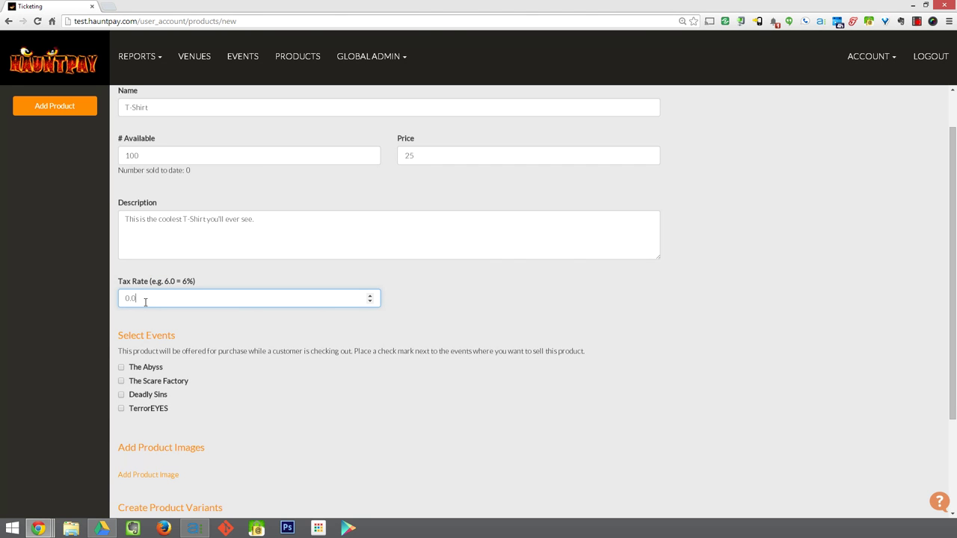
{"action": "left_click_drag", "start_coordinate": [146, 301], "coordinate": [96, 294]}
{"action": "type", "text": "6"}
Step: Offer the product at the events The Abyss and The Scare Factory
{"action": "scroll", "coordinate": [233, 278], "scroll_direction": "down", "scroll_amount": 1}
{"action": "scroll", "coordinate": [240, 278], "scroll_direction": "down", "scroll_amount": 1}
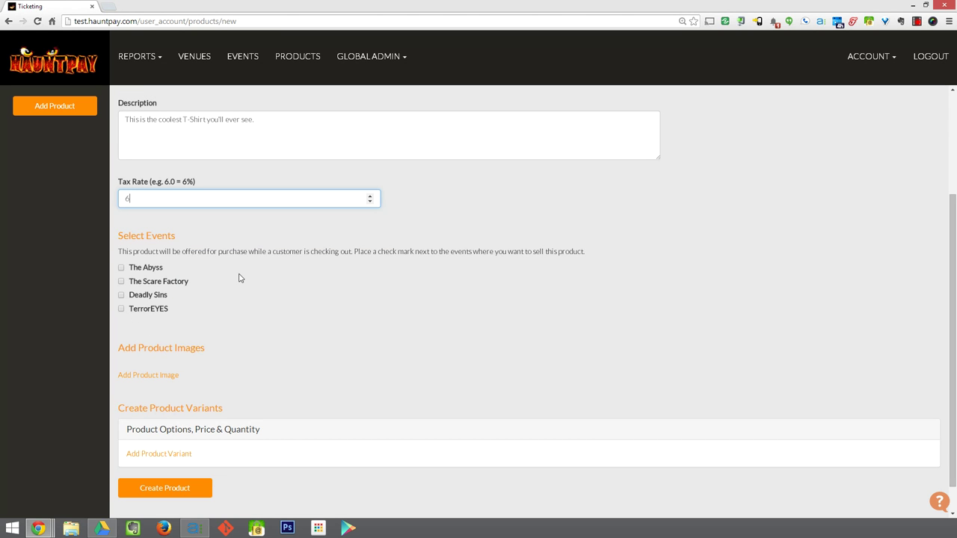
{"action": "left_click", "coordinate": [121, 269]}
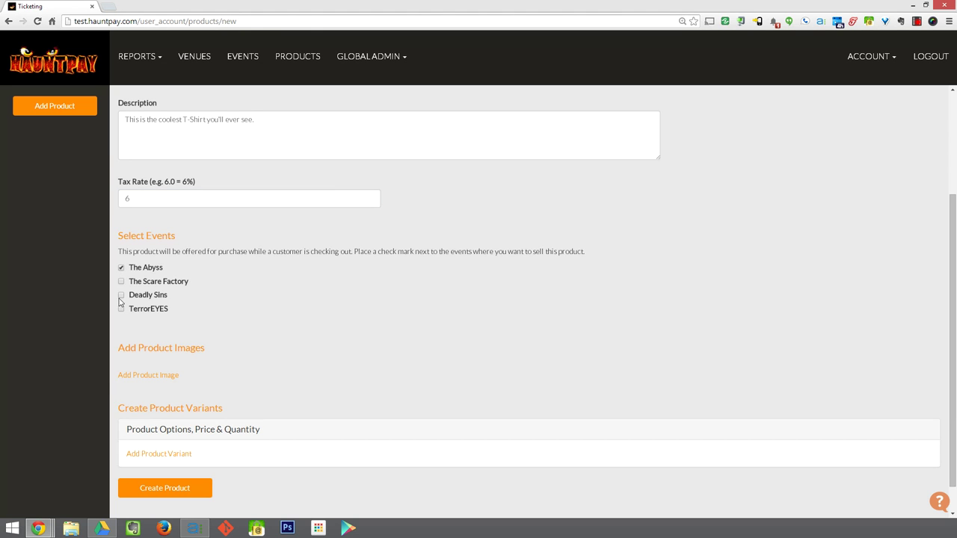
{"action": "left_click", "coordinate": [122, 283]}
Step: Add a product image using CDT-Small.png from the Downloads folder
{"action": "scroll", "coordinate": [204, 288], "scroll_direction": "down", "scroll_amount": 1}
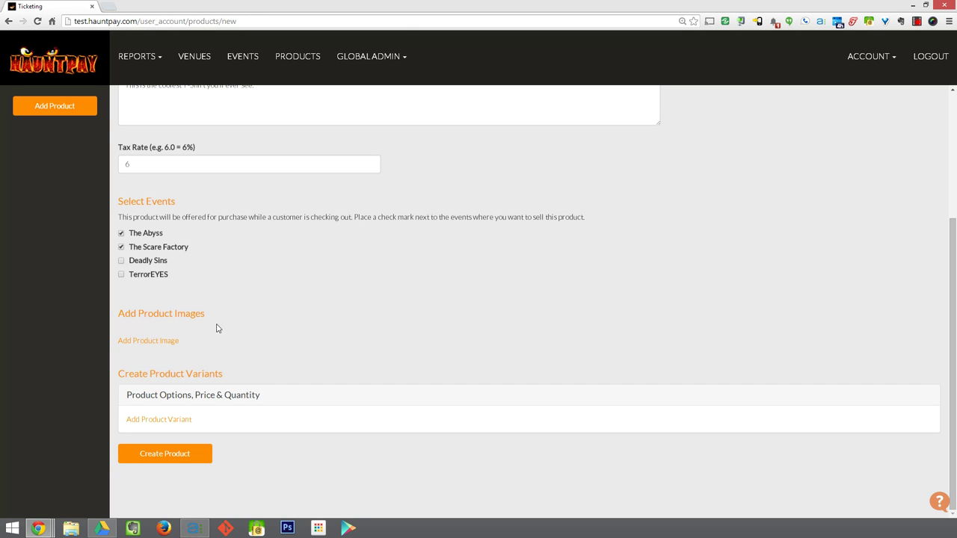
{"action": "left_click", "coordinate": [173, 341]}
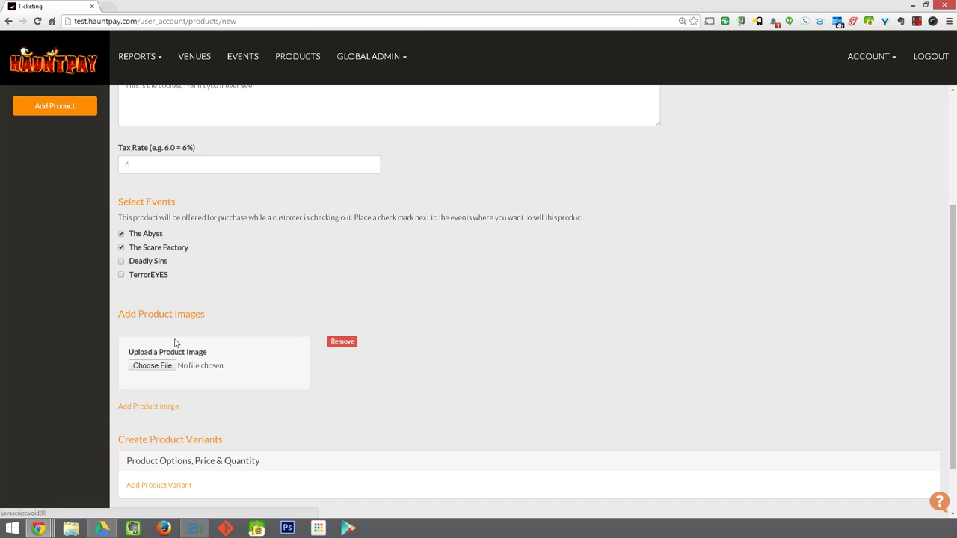
{"action": "scroll", "coordinate": [246, 348], "scroll_direction": "down", "scroll_amount": 2}
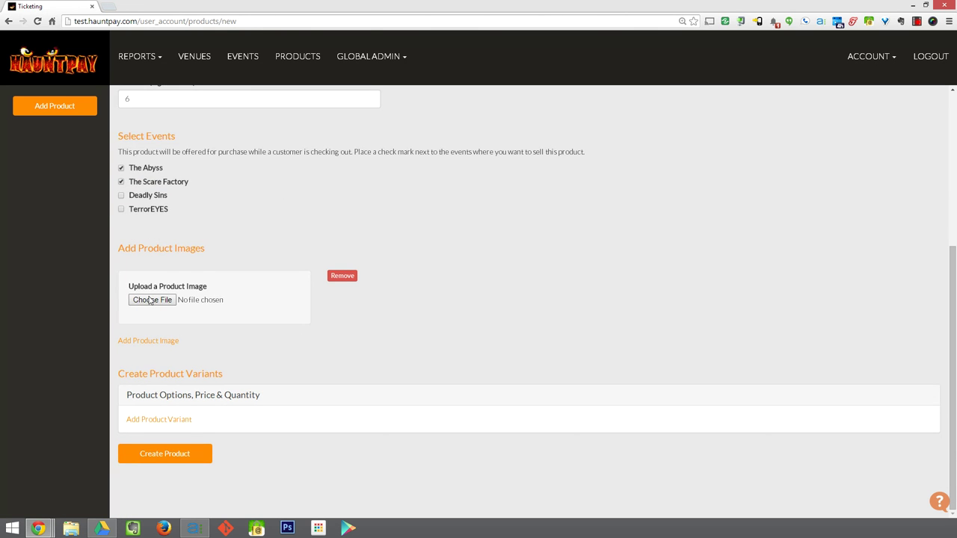
{"action": "left_click", "coordinate": [150, 300]}
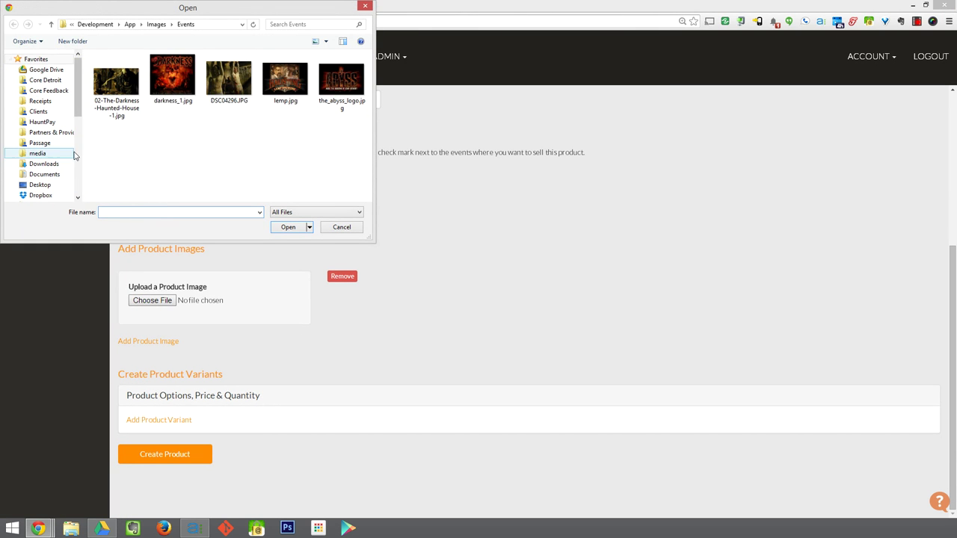
{"action": "left_click", "coordinate": [46, 166]}
{"action": "left_click", "coordinate": [117, 213]}
{"action": "type", "text": "CD"}
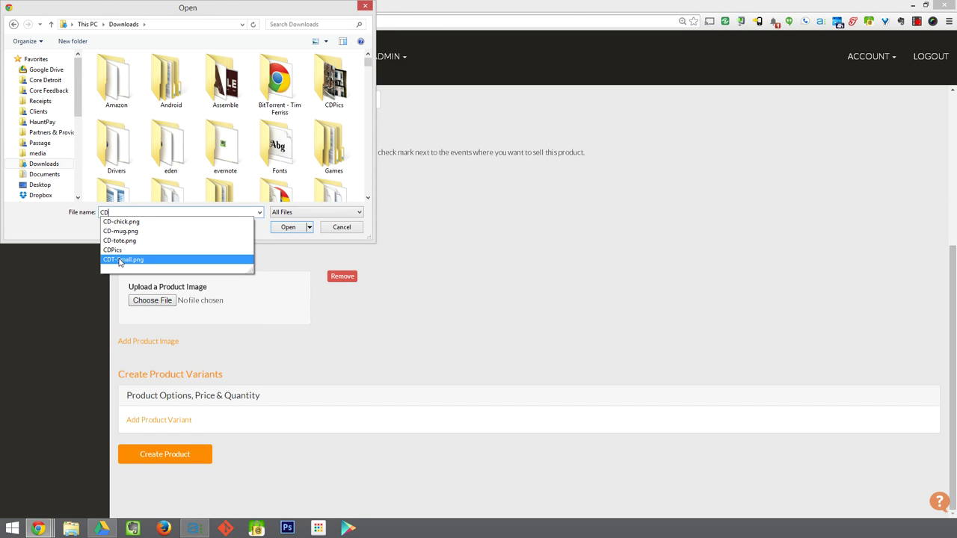
{"action": "left_click", "coordinate": [119, 259]}
{"action": "left_click", "coordinate": [282, 226]}
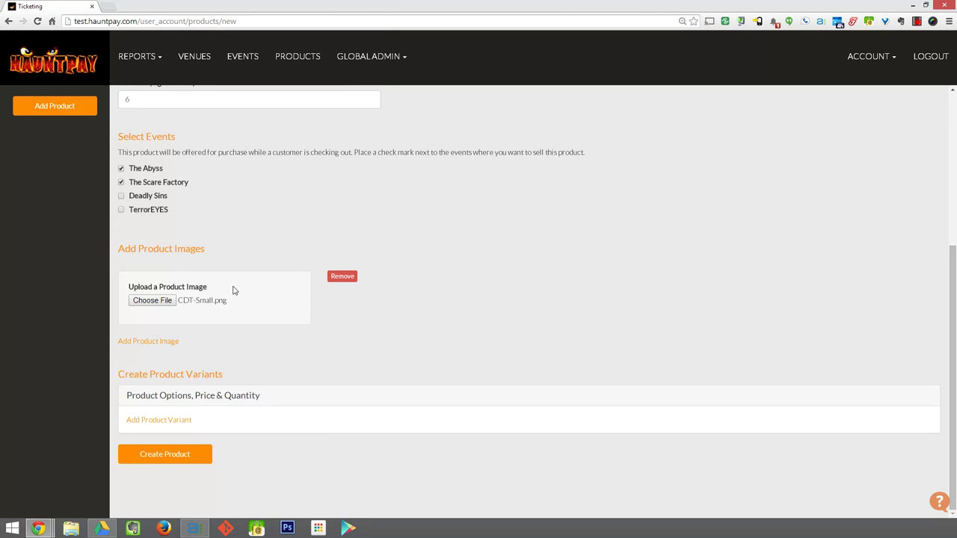
Step: Add a second product image using CD-chick.png from the Downloads folder
{"action": "left_click", "coordinate": [146, 343]}
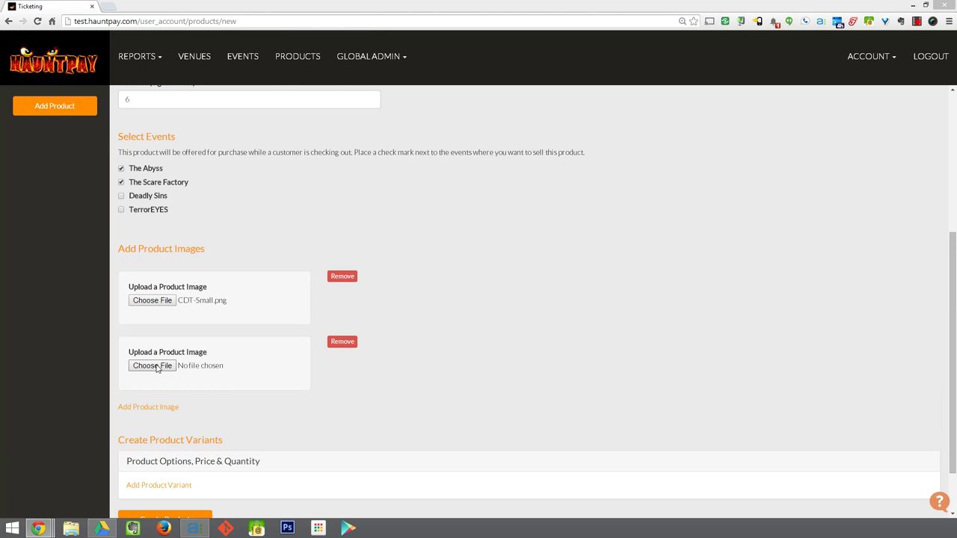
{"action": "left_click", "coordinate": [156, 366]}
{"action": "type", "text": "CD"}
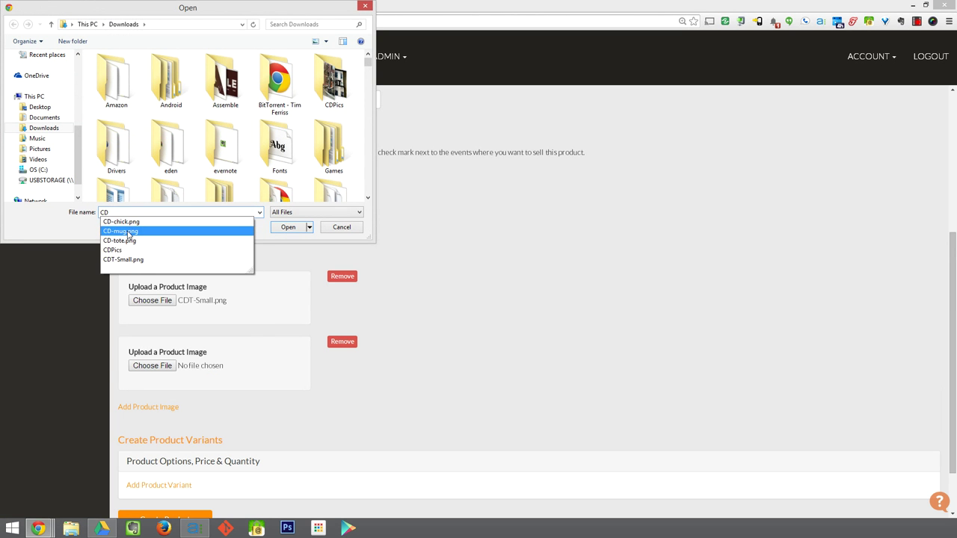
{"action": "left_click", "coordinate": [154, 222]}
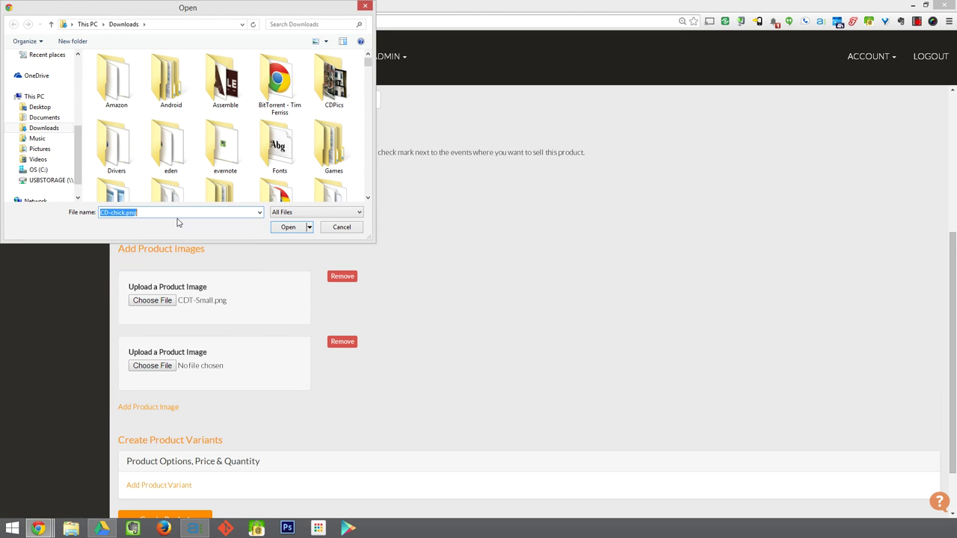
{"action": "left_click", "coordinate": [279, 228]}
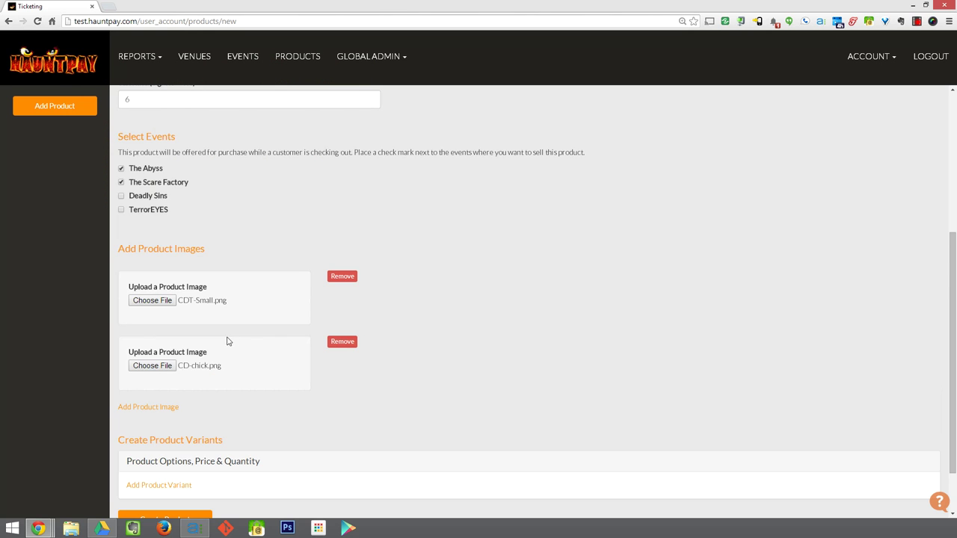
Step: Add a product variant named Small with a price of 20 and 100 available
{"action": "scroll", "coordinate": [229, 342], "scroll_direction": "down", "scroll_amount": 1}
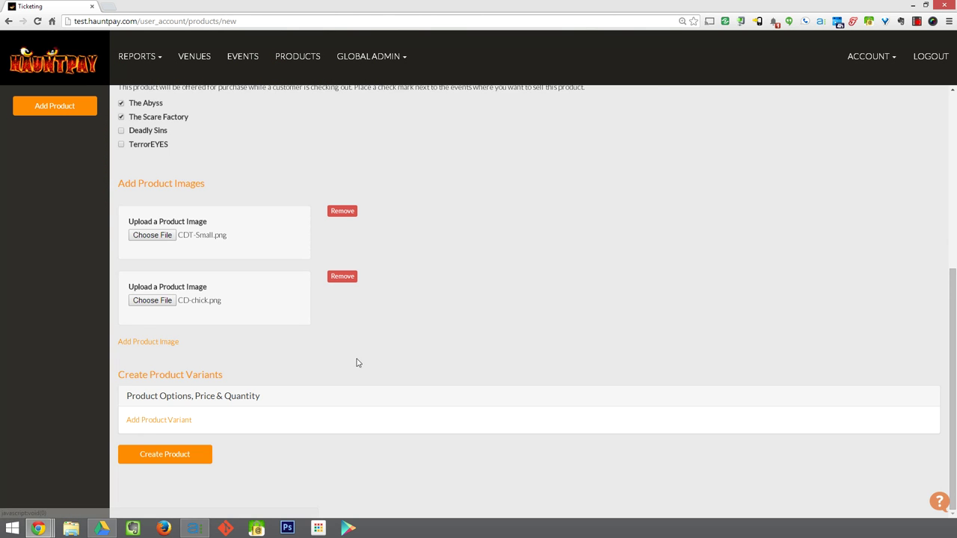
{"action": "scroll", "coordinate": [356, 364], "scroll_direction": "up", "scroll_amount": 4}
{"action": "scroll", "coordinate": [356, 366], "scroll_direction": "down", "scroll_amount": 4}
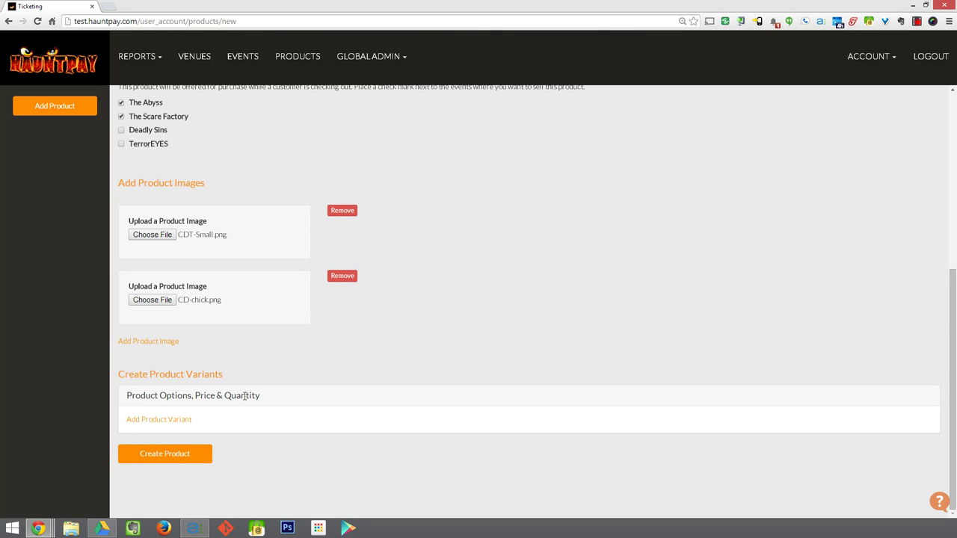
{"action": "left_click", "coordinate": [173, 422]}
{"action": "scroll", "coordinate": [177, 366], "scroll_direction": "down", "scroll_amount": 1}
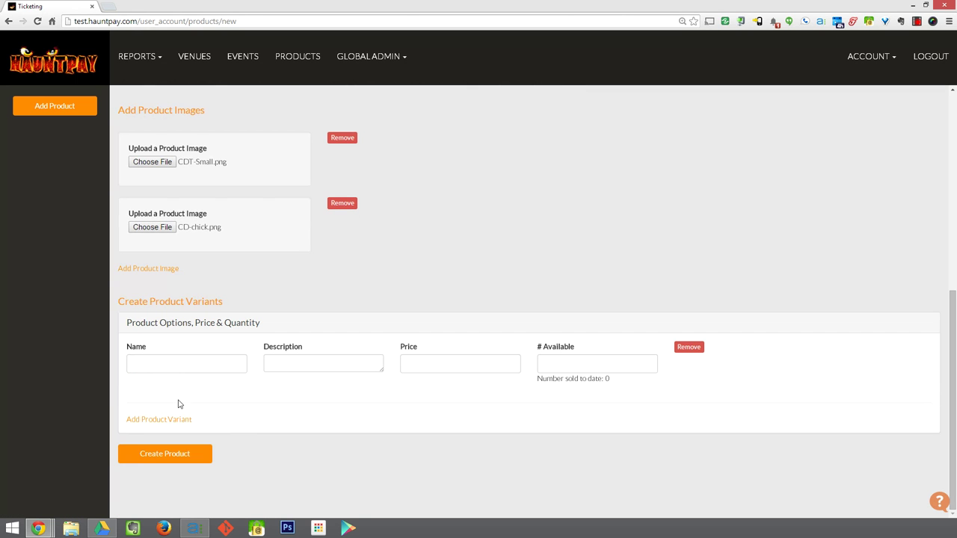
{"action": "left_click", "coordinate": [145, 367]}
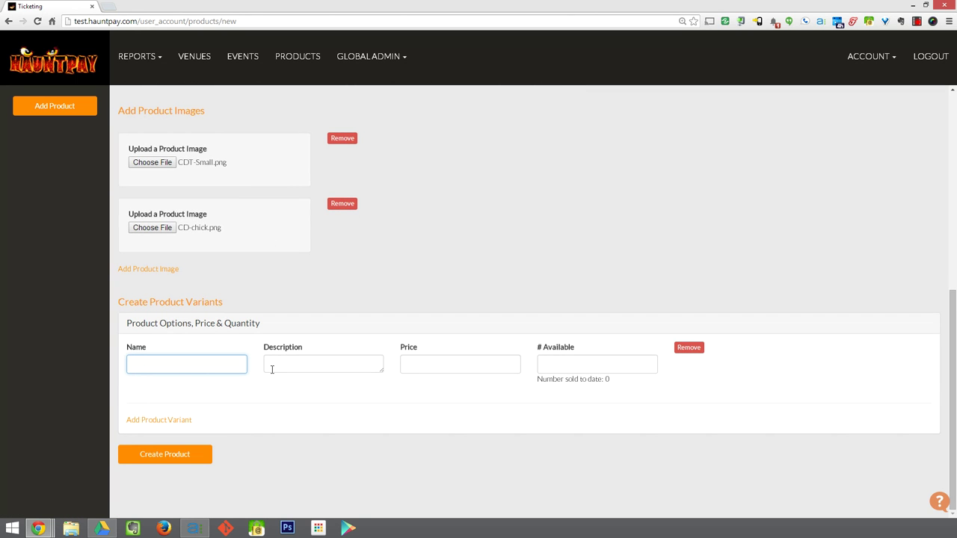
{"action": "type", "text": "Small"}
{"action": "left_click", "coordinate": [413, 365]}
{"action": "type", "text": "20"}
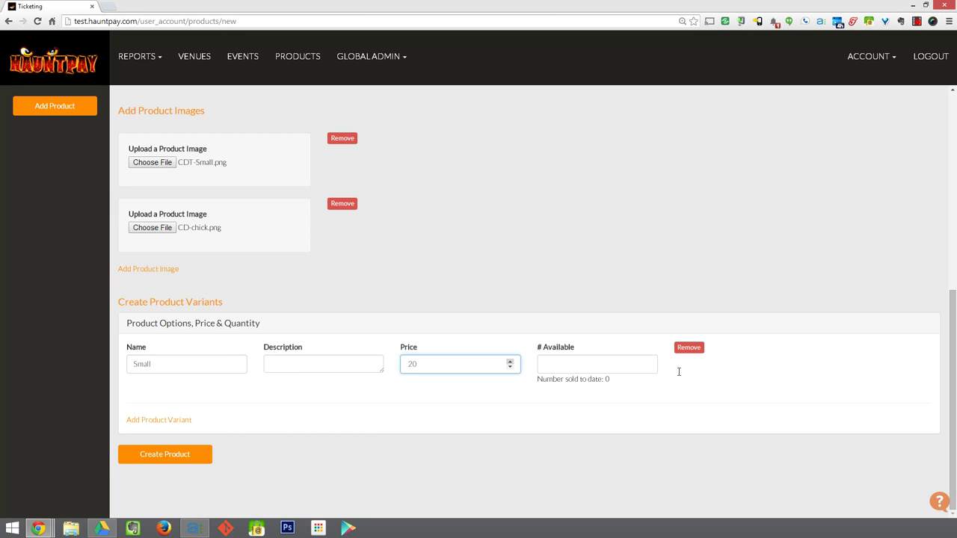
{"action": "left_click", "coordinate": [598, 361]}
{"action": "type", "text": "100"}
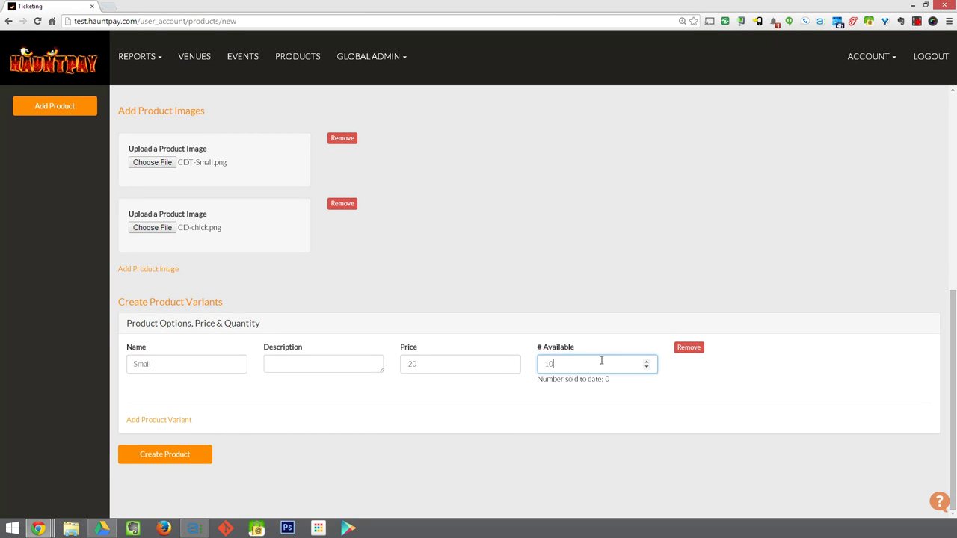
Step: Add a second product variant named Medium with a price of 20 and 100 available
{"action": "left_click", "coordinate": [154, 420]}
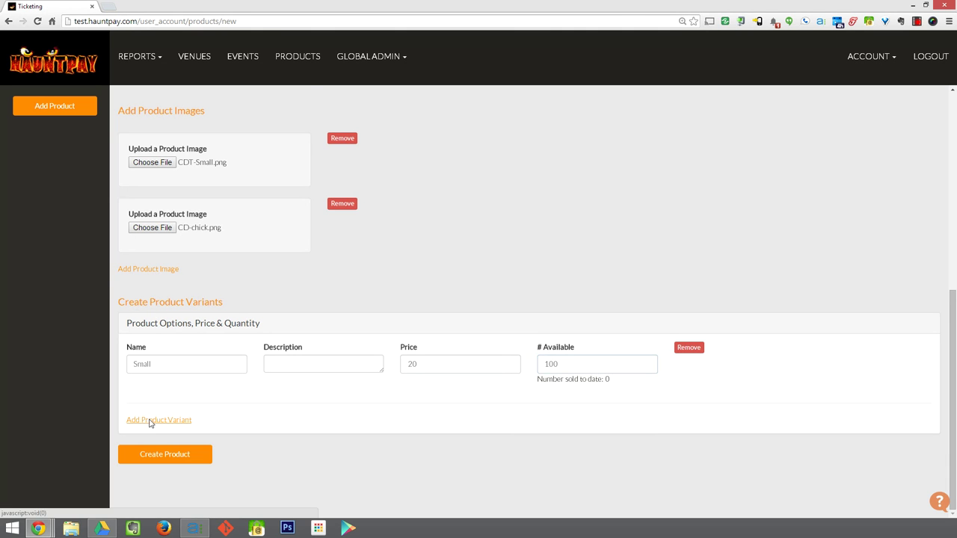
{"action": "scroll", "coordinate": [164, 396], "scroll_direction": "down", "scroll_amount": 1}
{"action": "left_click", "coordinate": [158, 367]}
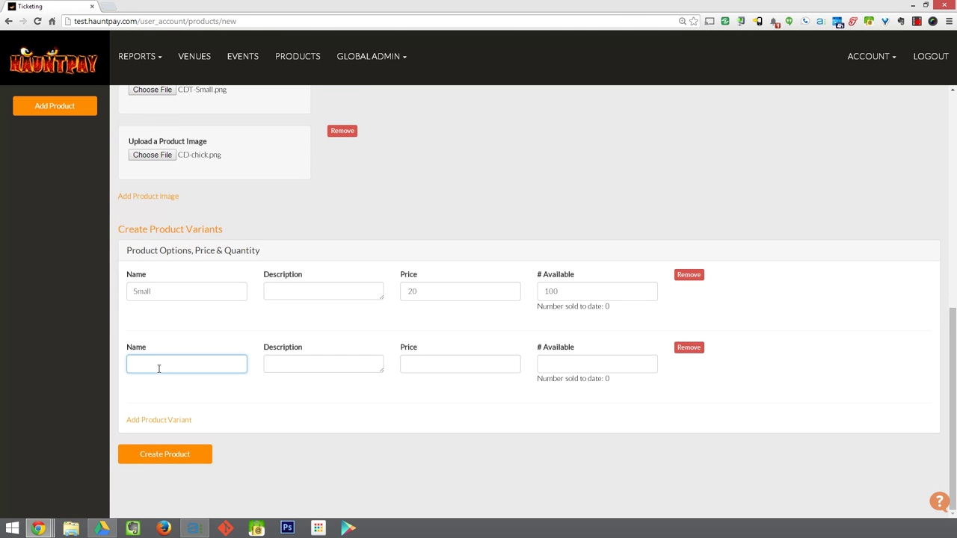
{"action": "type", "text": "Medium"}
{"action": "left_click", "coordinate": [447, 365]}
{"action": "type", "text": "20"}
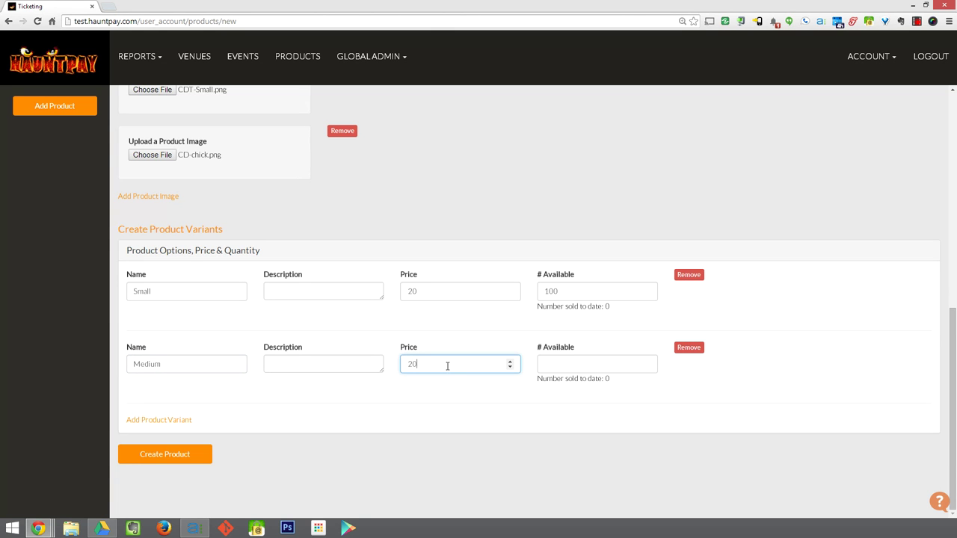
{"action": "left_click", "coordinate": [556, 361]}
{"action": "type", "text": "100"}
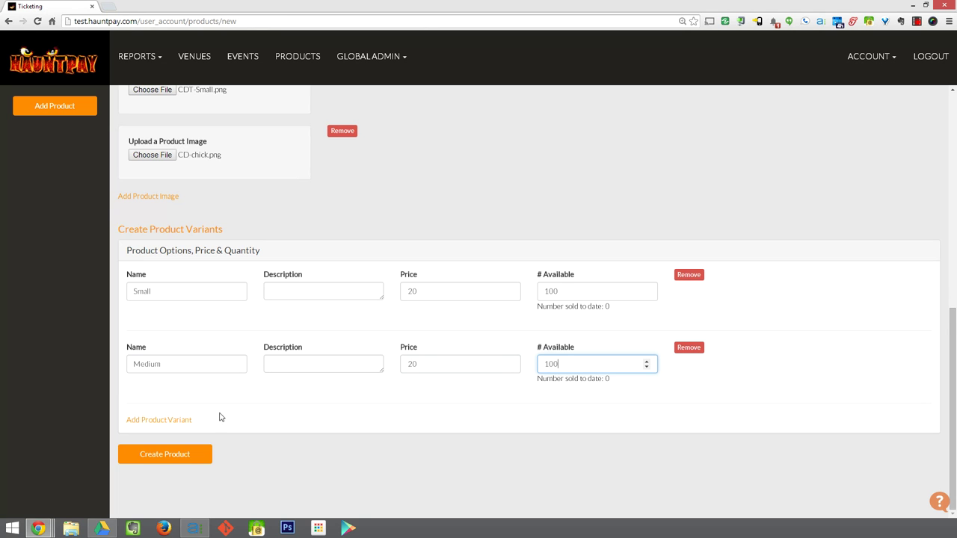
Step: Add a third product variant named Large with a price of 20 and 100 available, and create the product
{"action": "left_click", "coordinate": [153, 421]}
{"action": "left_click", "coordinate": [153, 365]}
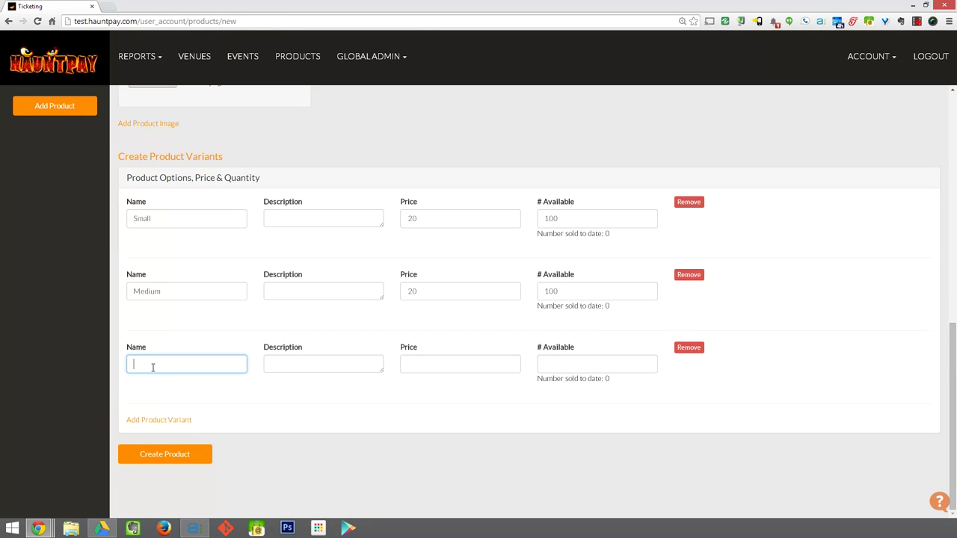
{"action": "type", "text": "Large"}
{"action": "left_click", "coordinate": [411, 363]}
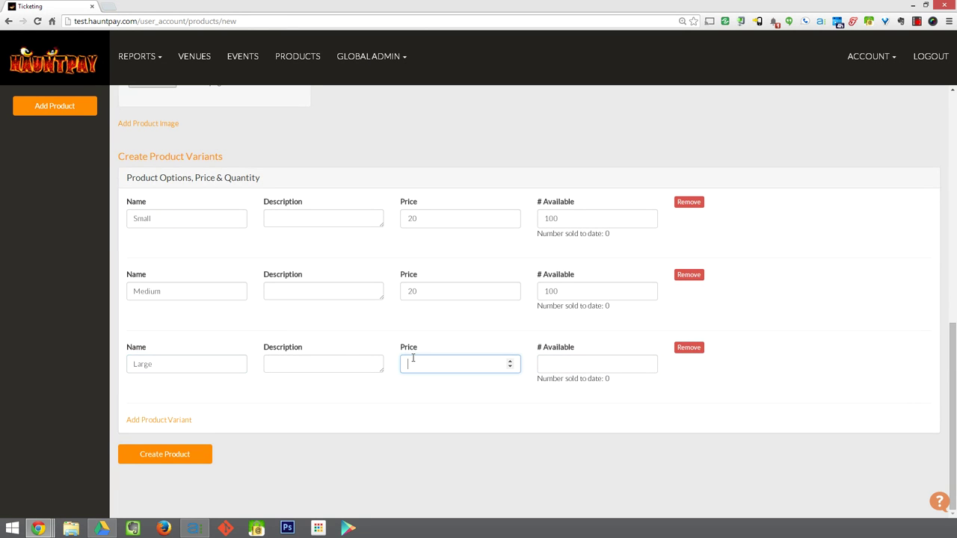
{"action": "type", "text": "20"}
{"action": "left_click", "coordinate": [610, 358]}
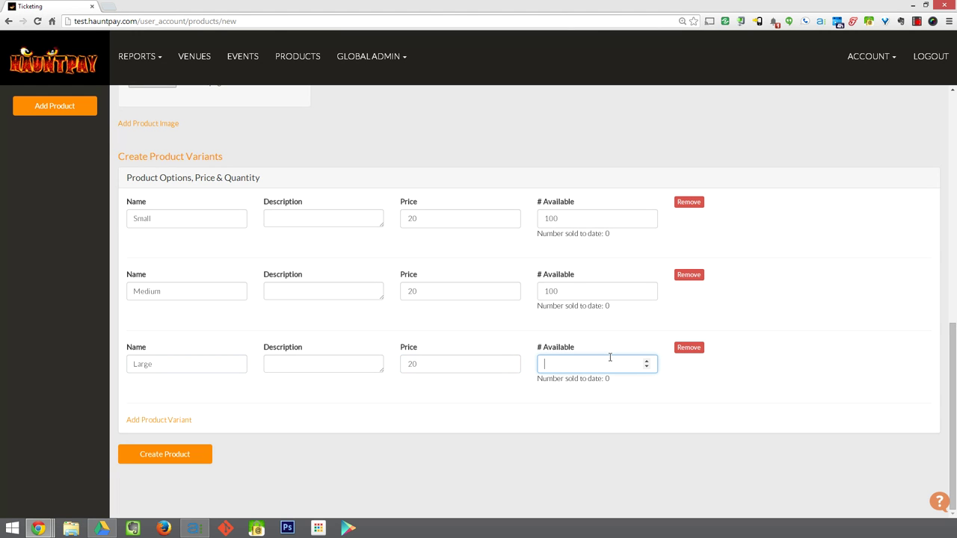
{"action": "type", "text": "100"}
{"action": "left_click", "coordinate": [438, 413]}
{"action": "left_click", "coordinate": [163, 454]}
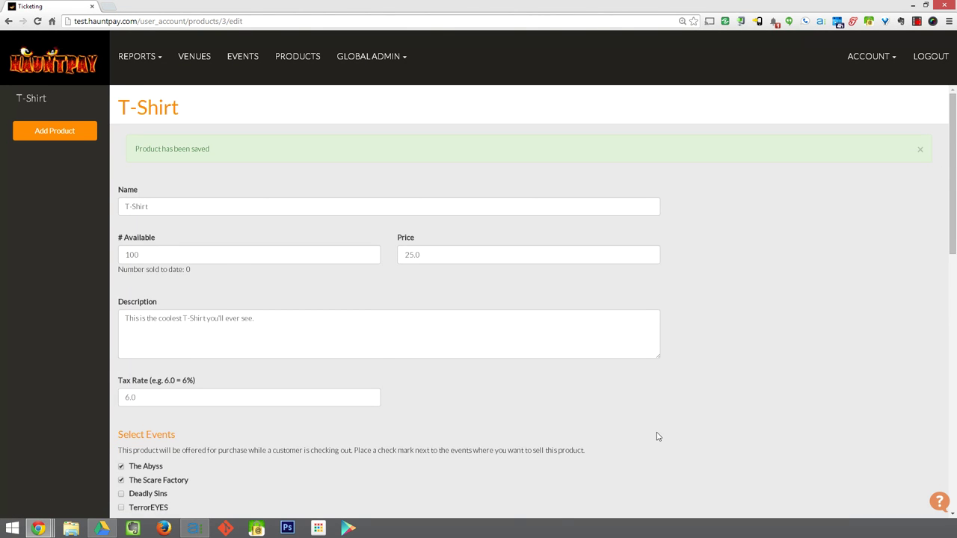
Step: Review the saved T-Shirt product's details, selected events, images and size variants
{"action": "scroll", "coordinate": [658, 436], "scroll_direction": "down", "scroll_amount": 2}
{"action": "scroll", "coordinate": [658, 437], "scroll_direction": "down", "scroll_amount": 4}
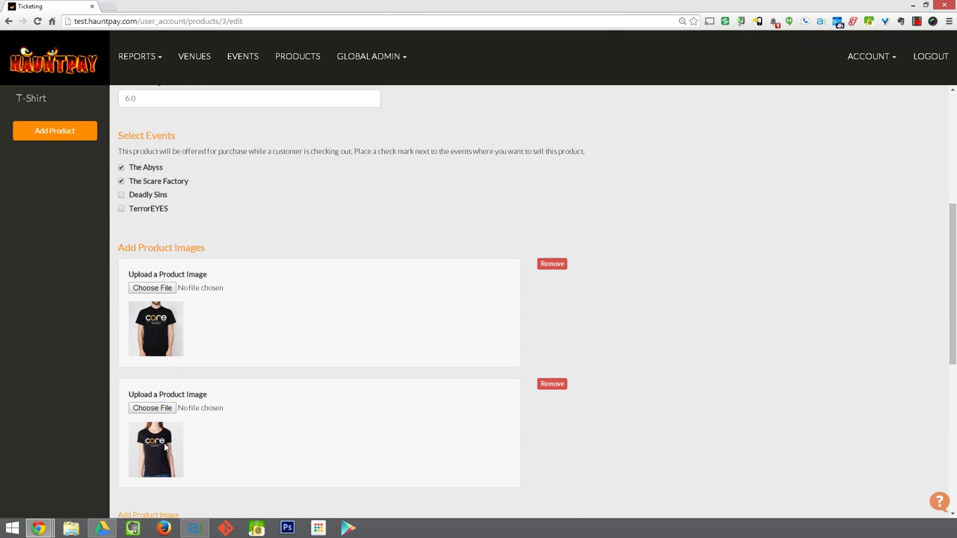
{"action": "scroll", "coordinate": [382, 374], "scroll_direction": "down", "scroll_amount": 3}
{"action": "scroll", "coordinate": [381, 374], "scroll_direction": "down", "scroll_amount": 3}
{"action": "scroll", "coordinate": [146, 301], "scroll_direction": "down", "scroll_amount": 2}
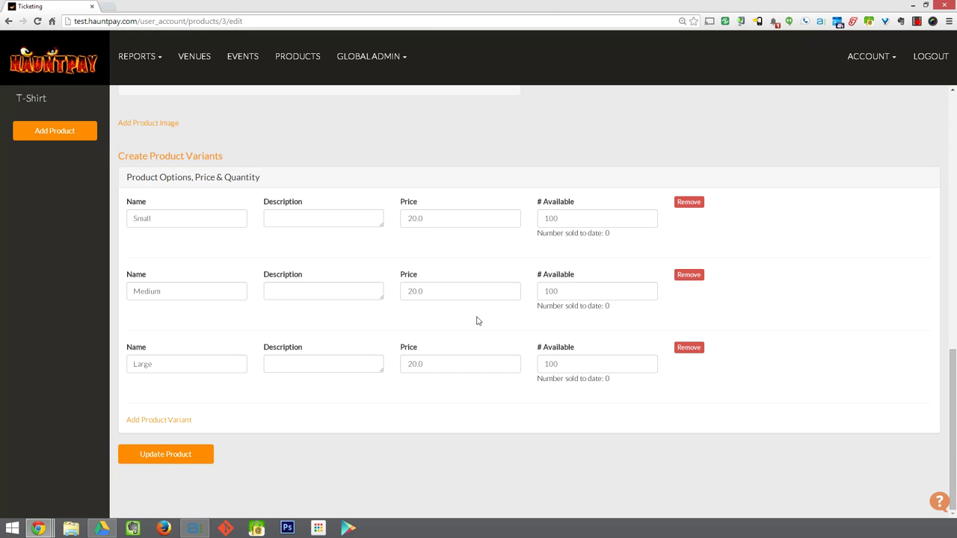
{"action": "scroll", "coordinate": [494, 318], "scroll_direction": "up", "scroll_amount": 10}
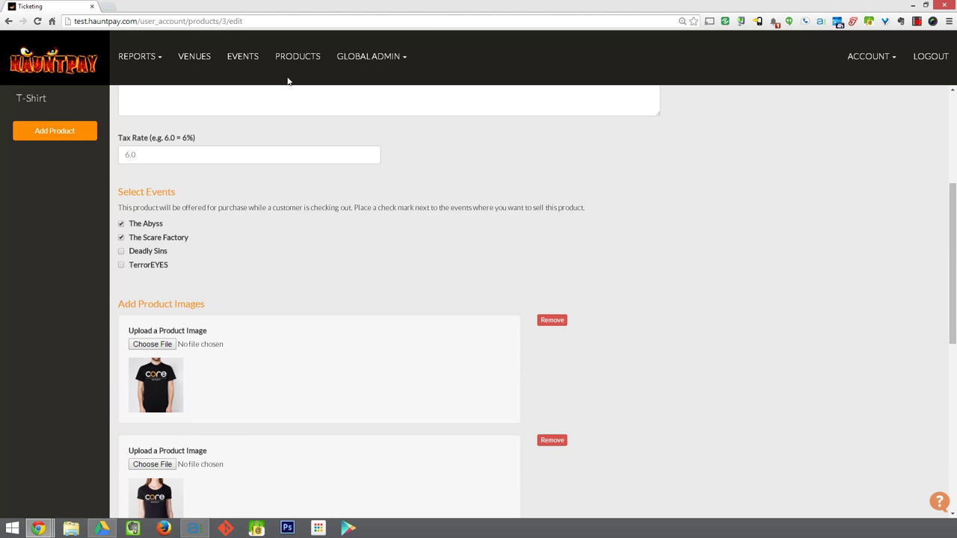
{"action": "scroll", "coordinate": [288, 81], "scroll_direction": "up", "scroll_amount": 3}
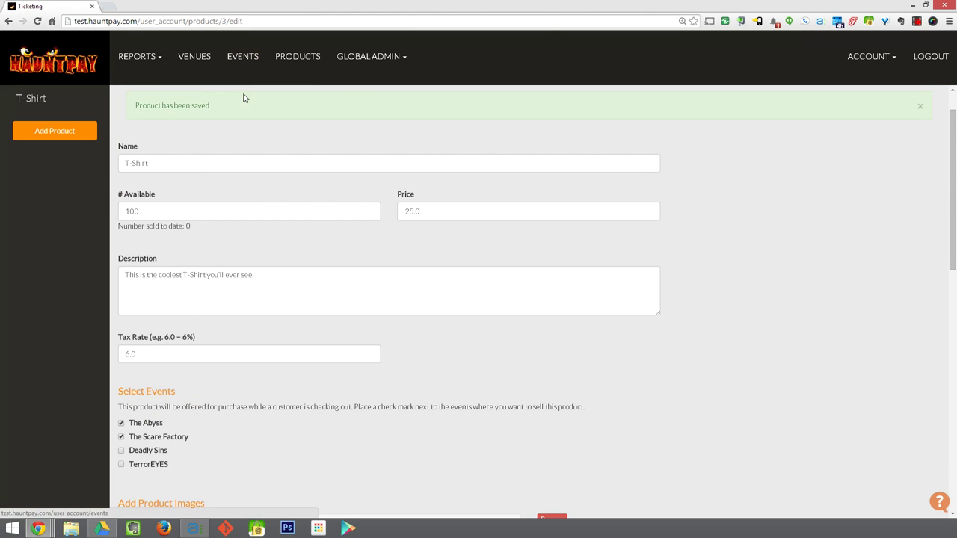
{"action": "scroll", "coordinate": [245, 61], "scroll_direction": "up", "scroll_amount": 1}
Step: Open The Scare Factory event and order one General ticket for the first listed Oct 02, 2014 time
{"action": "left_click", "coordinate": [243, 59]}
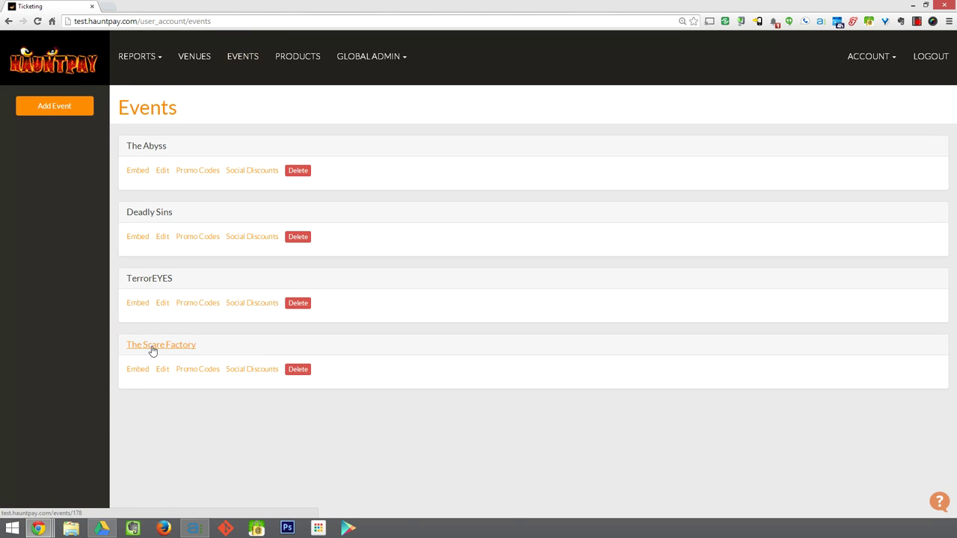
{"action": "left_click", "coordinate": [154, 347]}
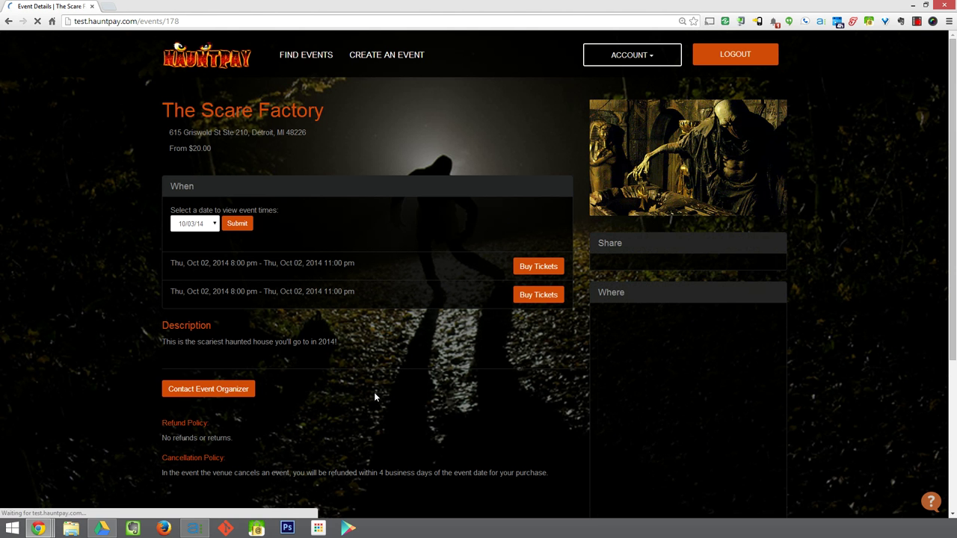
{"action": "left_click", "coordinate": [539, 267]}
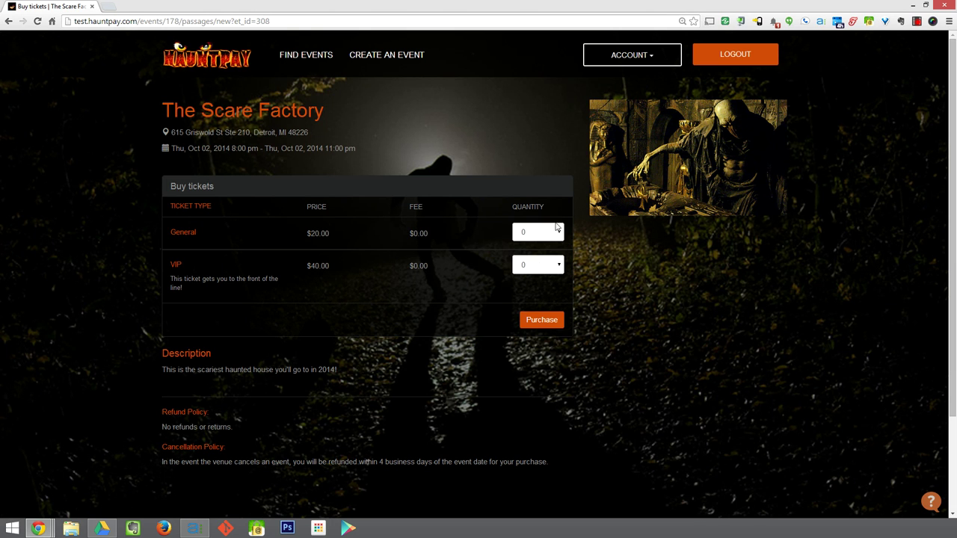
{"action": "left_click", "coordinate": [550, 234]}
{"action": "left_click", "coordinate": [527, 255]}
{"action": "left_click", "coordinate": [543, 320]}
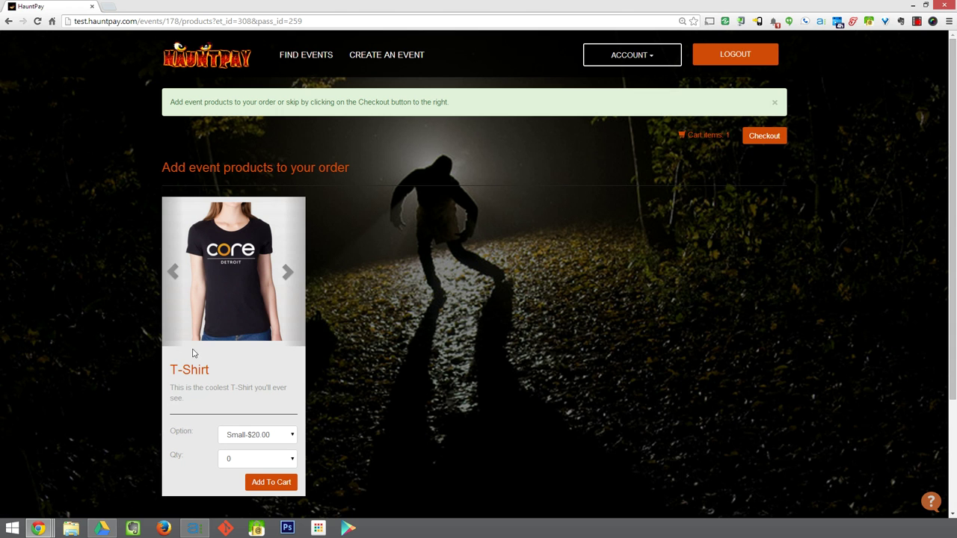
Step: Browse the T-Shirt's images and add one T-Shirt in the Medium-$20.00 option to the cart
{"action": "left_click", "coordinate": [288, 274]}
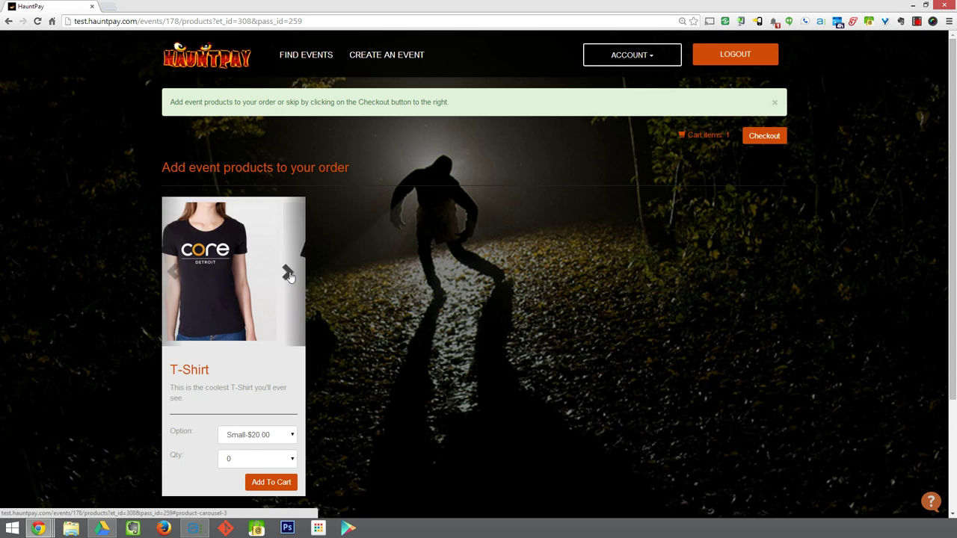
{"action": "scroll", "coordinate": [415, 272], "scroll_direction": "down", "scroll_amount": 1}
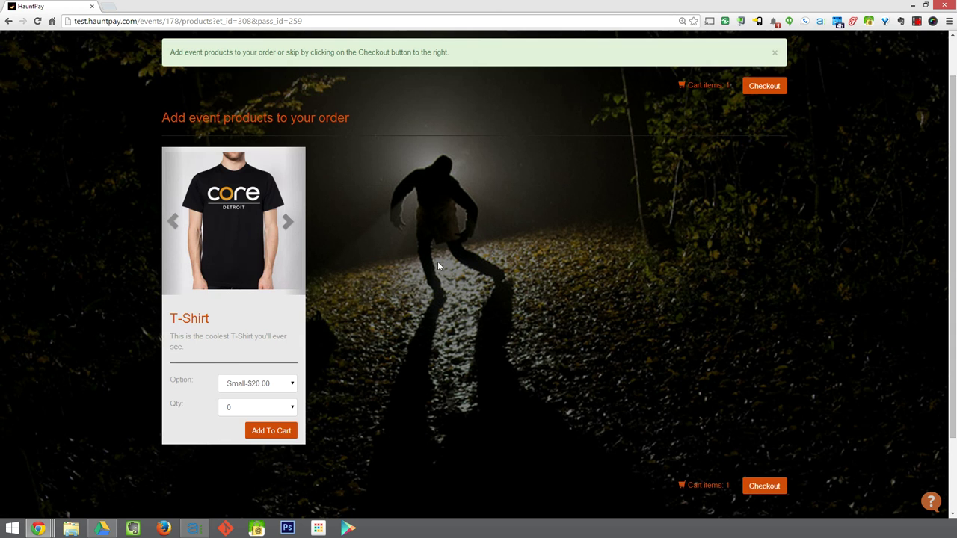
{"action": "left_click", "coordinate": [249, 388]}
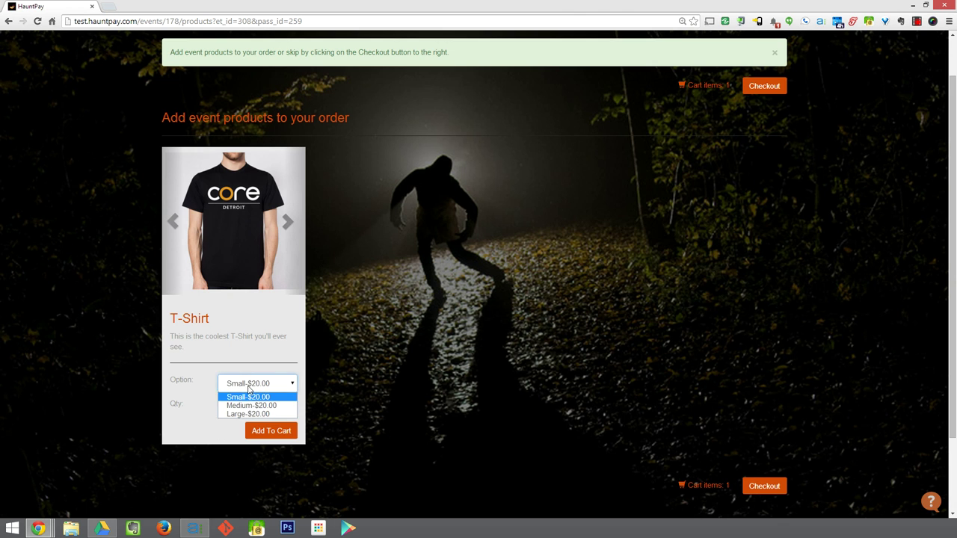
{"action": "left_click", "coordinate": [252, 405]}
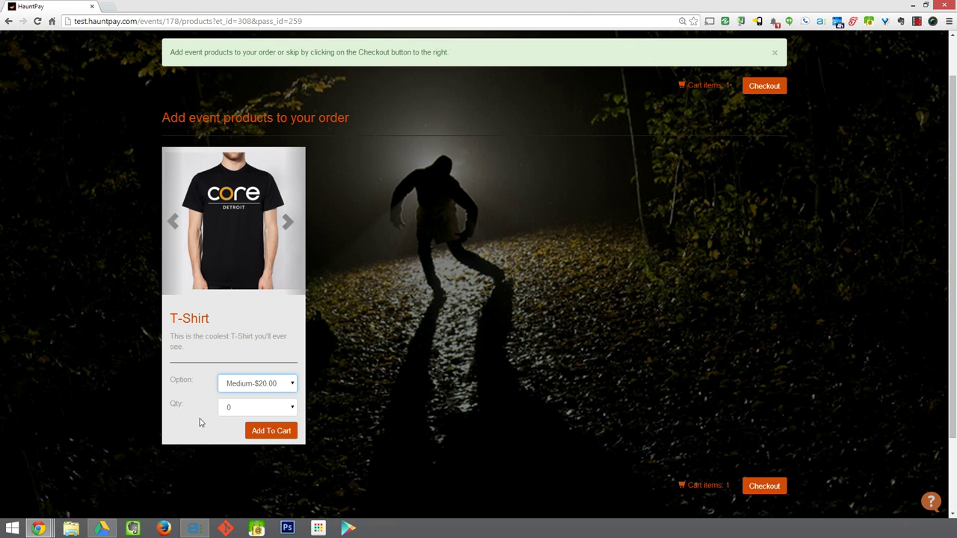
{"action": "left_click", "coordinate": [256, 408]}
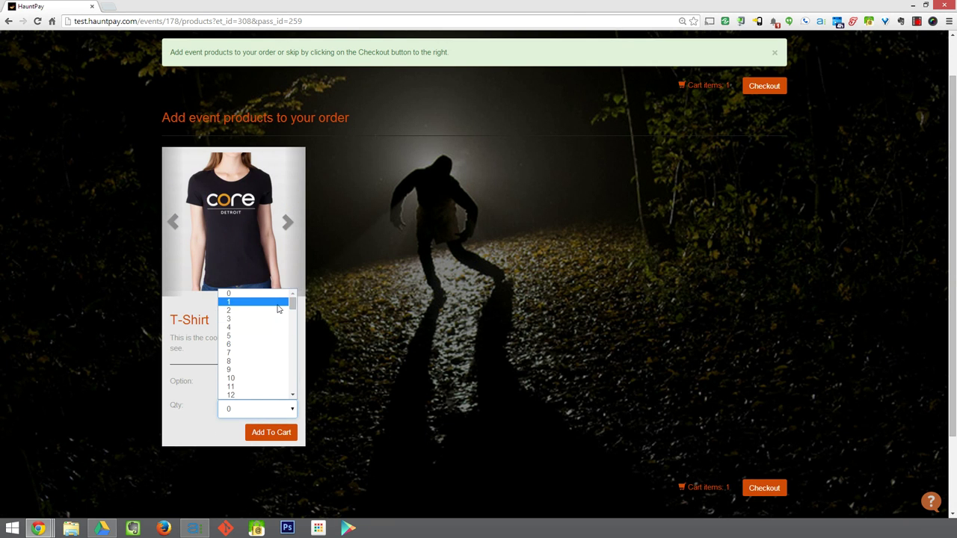
{"action": "left_click", "coordinate": [271, 302]}
{"action": "left_click", "coordinate": [256, 433]}
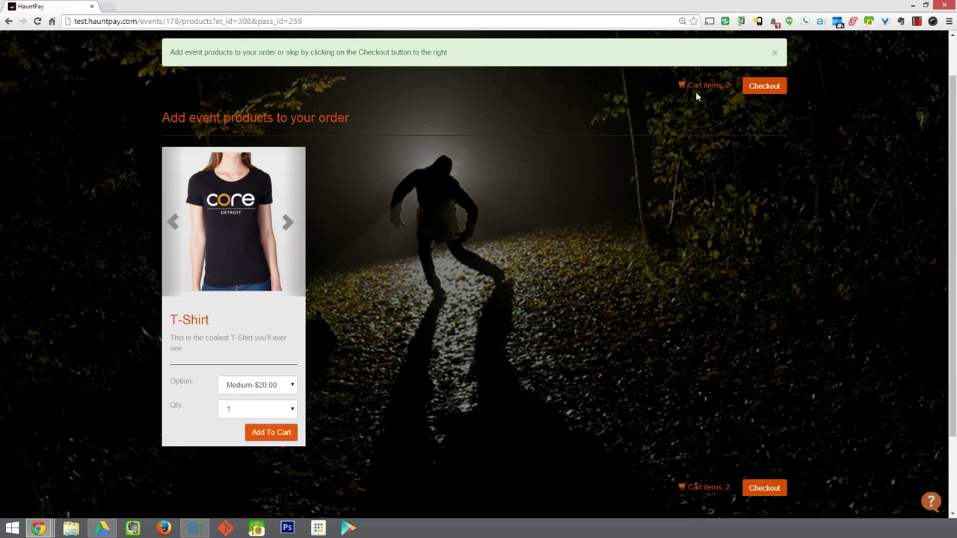
Step: Check out and purchase the order with the saved MasterCard Test payment method
{"action": "left_click", "coordinate": [763, 87]}
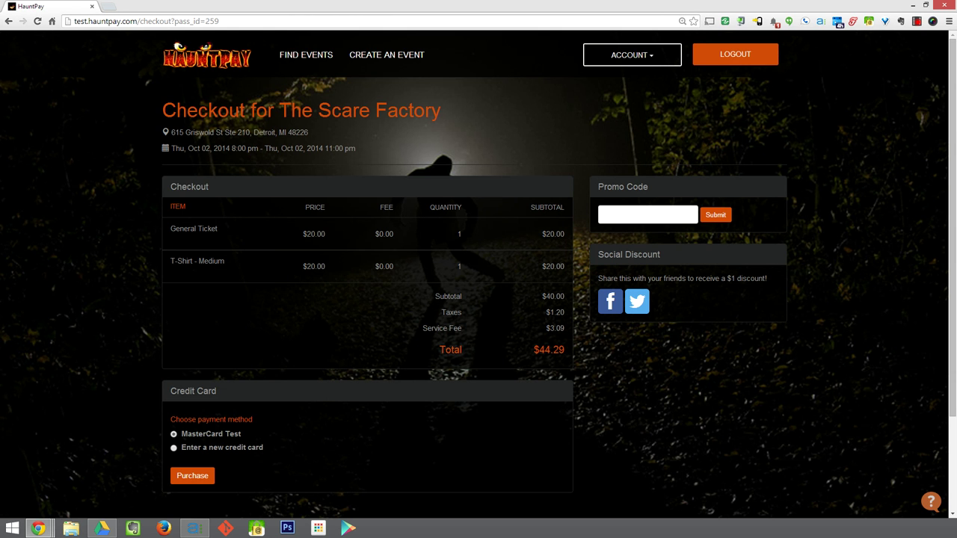
{"action": "scroll", "coordinate": [522, 321], "scroll_direction": "down", "scroll_amount": 2}
{"action": "scroll", "coordinate": [251, 342], "scroll_direction": "up", "scroll_amount": 1}
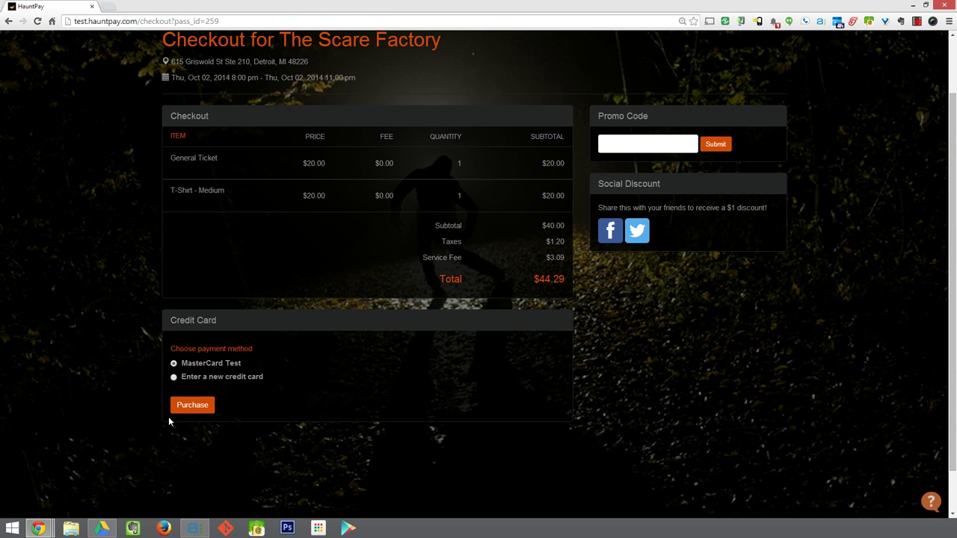
{"action": "left_click", "coordinate": [188, 403]}
{"action": "left_click", "coordinate": [494, 86]}
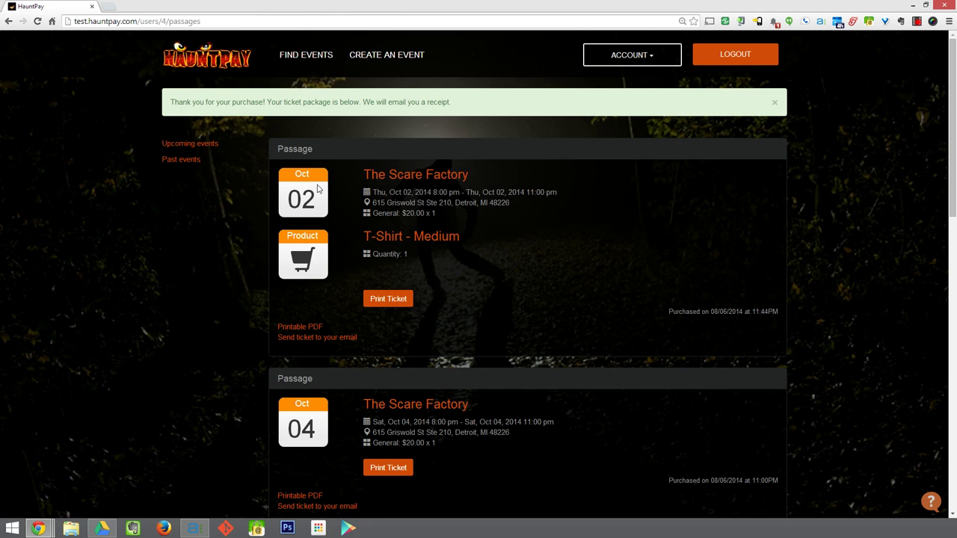
Step: Examine the event ticket and T-Shirt entries in the newly purchased ticket package
{"action": "left_click_drag", "start_coordinate": [487, 219], "coordinate": [345, 187]}
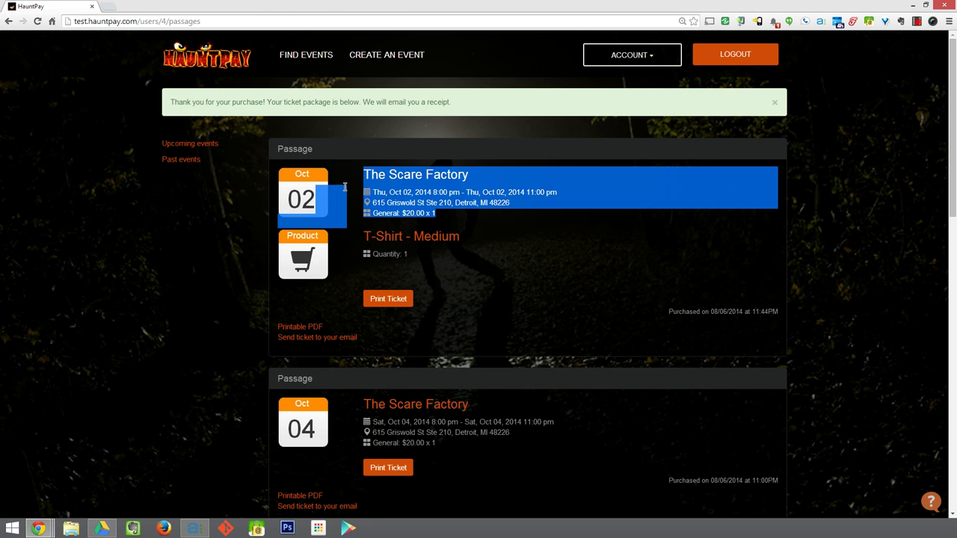
{"action": "left_click", "coordinate": [478, 213]}
{"action": "left_click_drag", "start_coordinate": [491, 254], "coordinate": [321, 247]}
{"action": "left_click", "coordinate": [436, 252]}
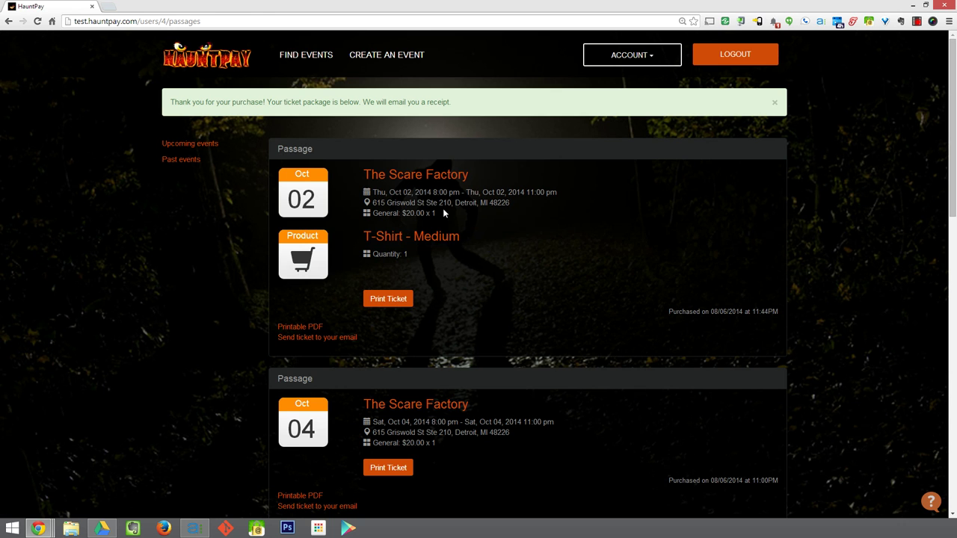